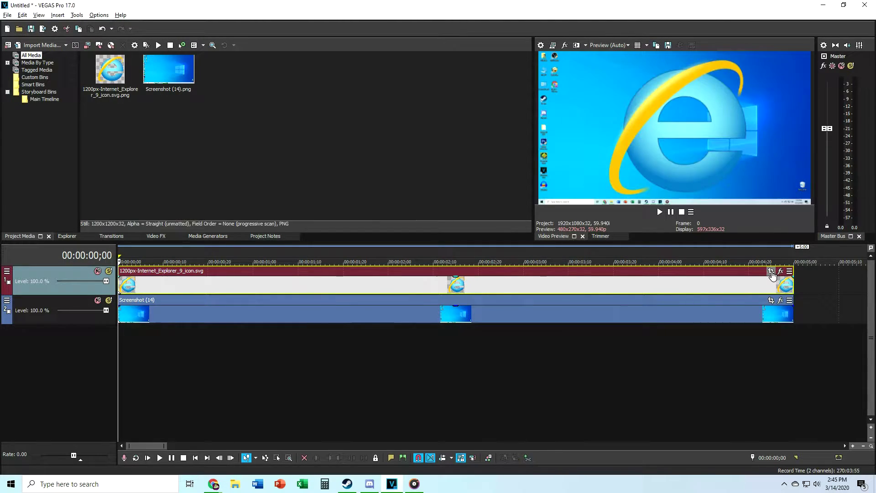
Step: Set the icon crop's Maintain aspect ratio to No and drag its right edge to reshape the frame
{"action": "left_click", "coordinate": [770, 271]}
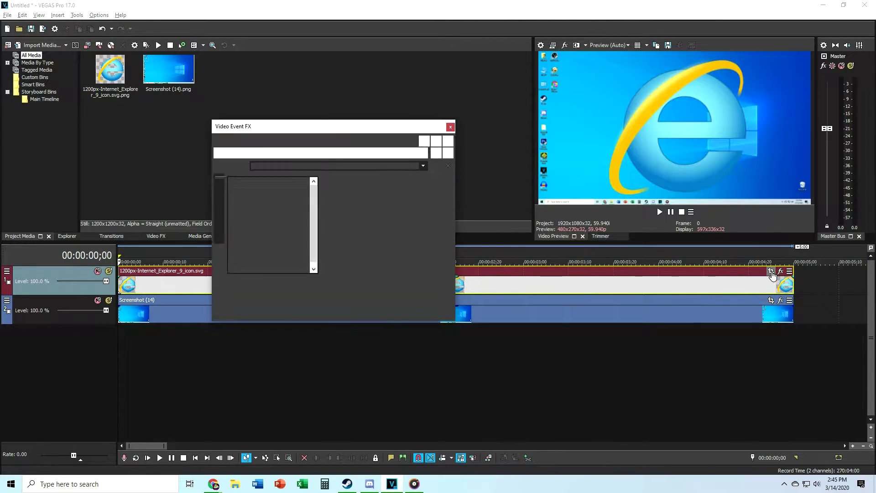
{"action": "left_click", "coordinate": [231, 263]}
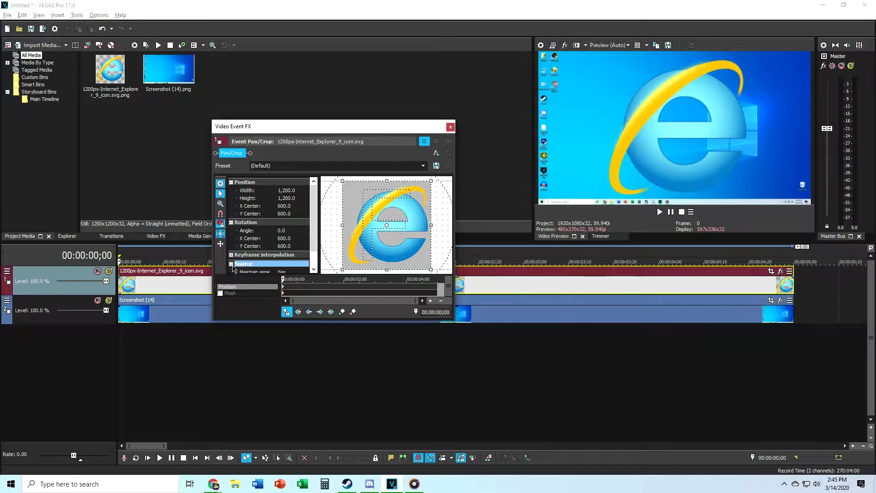
{"action": "scroll", "coordinate": [312, 222], "scroll_direction": "down", "scroll_amount": 1}
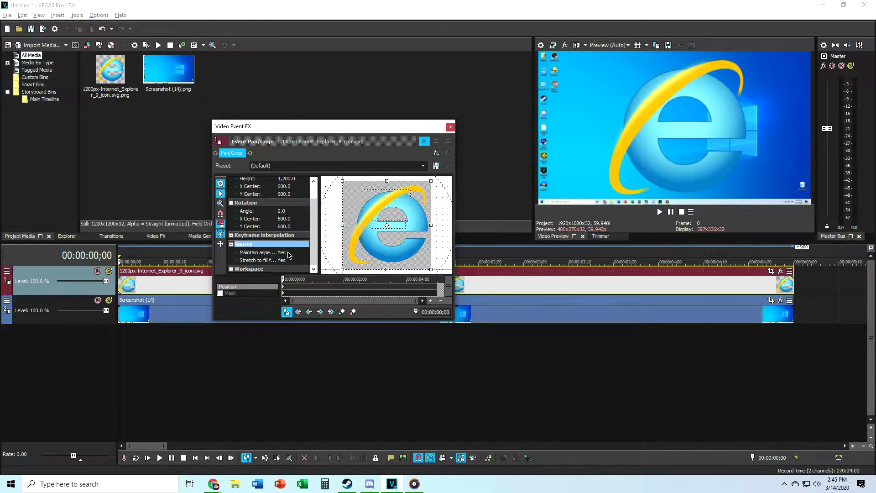
{"action": "left_click", "coordinate": [288, 253]}
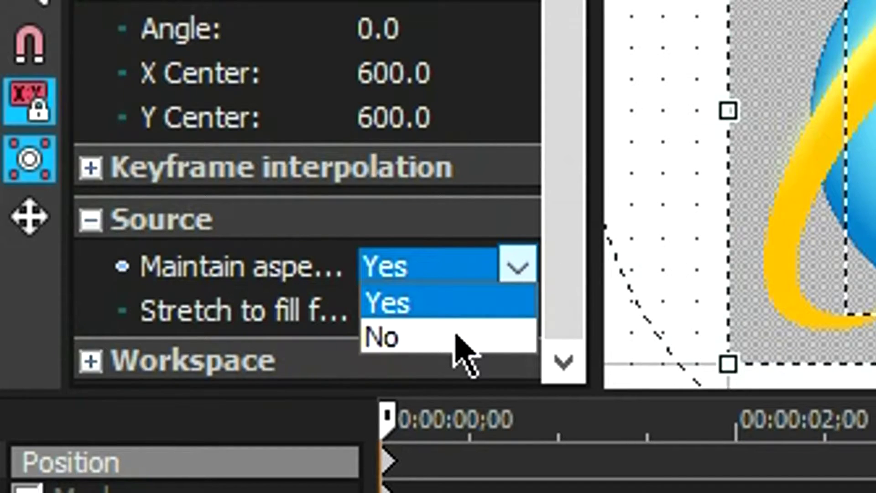
{"action": "left_click", "coordinate": [456, 340]}
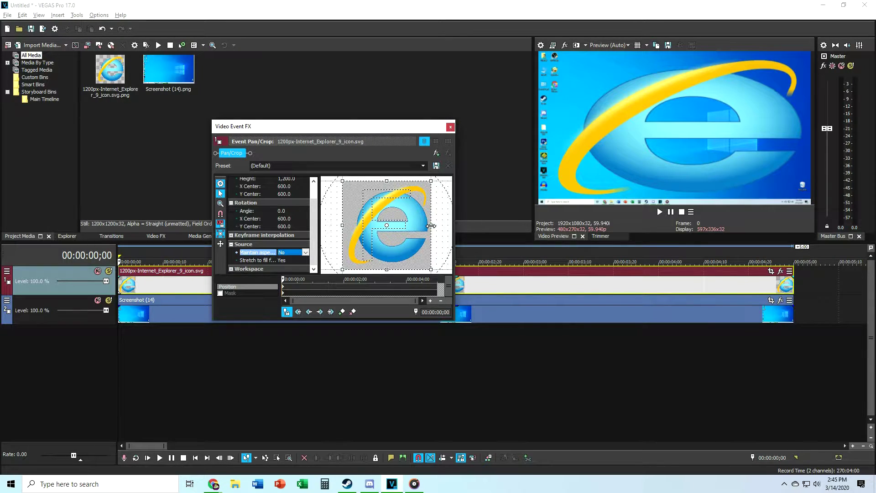
{"action": "left_click_drag", "start_coordinate": [431, 225], "coordinate": [320, 229]}
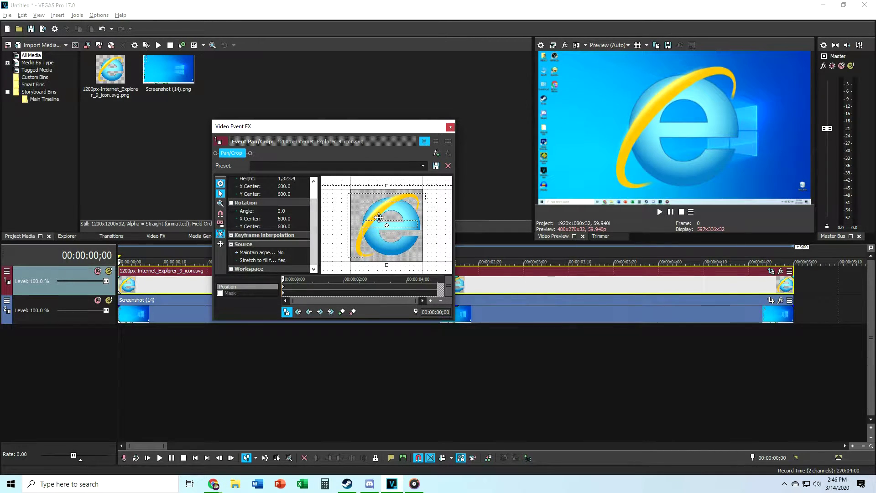
{"action": "left_click", "coordinate": [7, 271]}
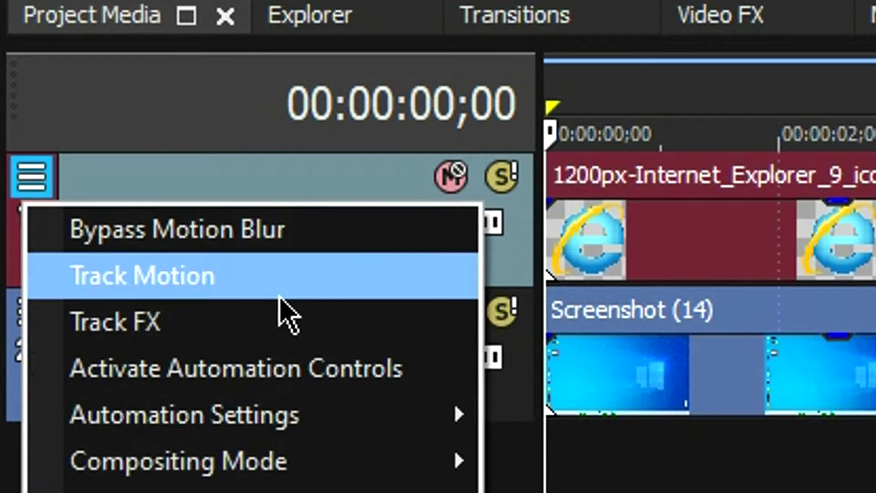
Step: Drag the track motion frame's corner to shrink the icon to 908.74×511.16, then close Track Motion
{"action": "left_click", "coordinate": [360, 285]}
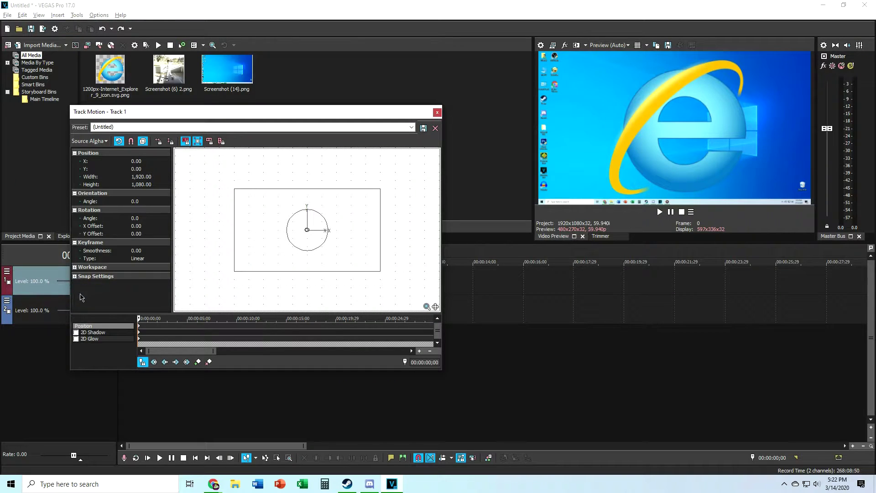
{"action": "left_click_drag", "start_coordinate": [379, 190], "coordinate": [373, 259]}
{"action": "left_click", "coordinate": [436, 112]}
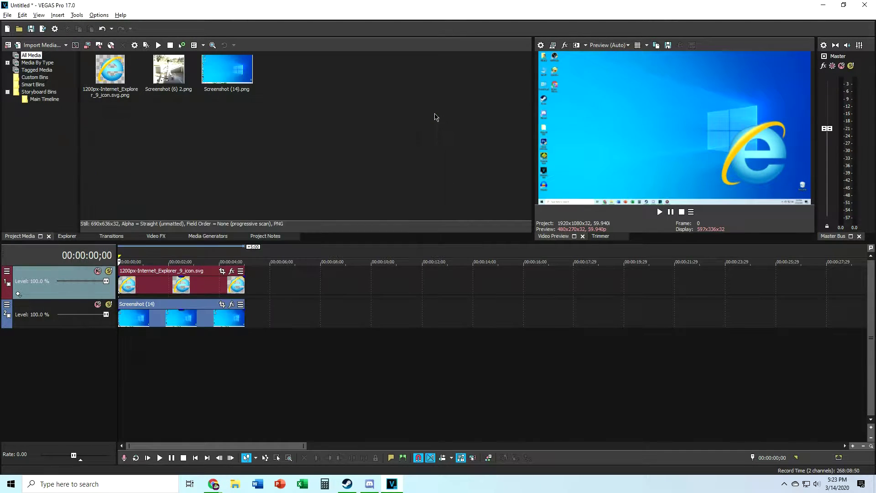
{"action": "left_click", "coordinate": [245, 349]}
{"action": "double_click", "coordinate": [175, 85]}
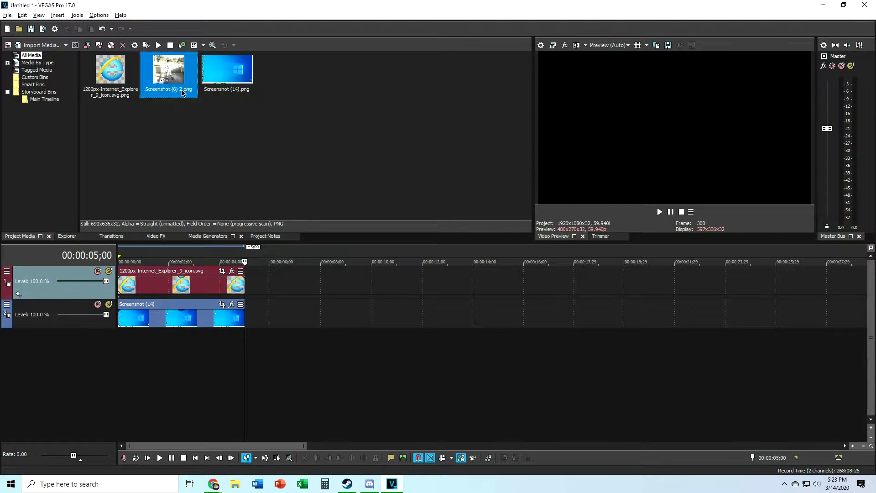
{"action": "left_click", "coordinate": [272, 370]}
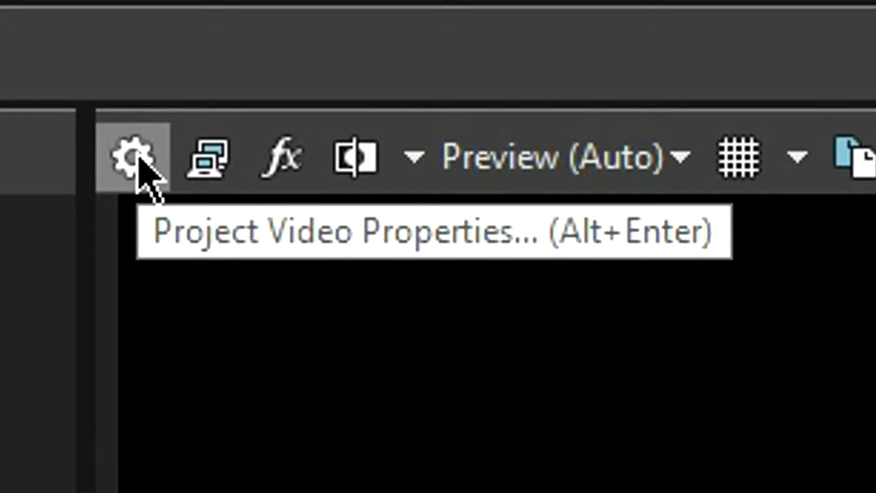
{"action": "left_click", "coordinate": [135, 157]}
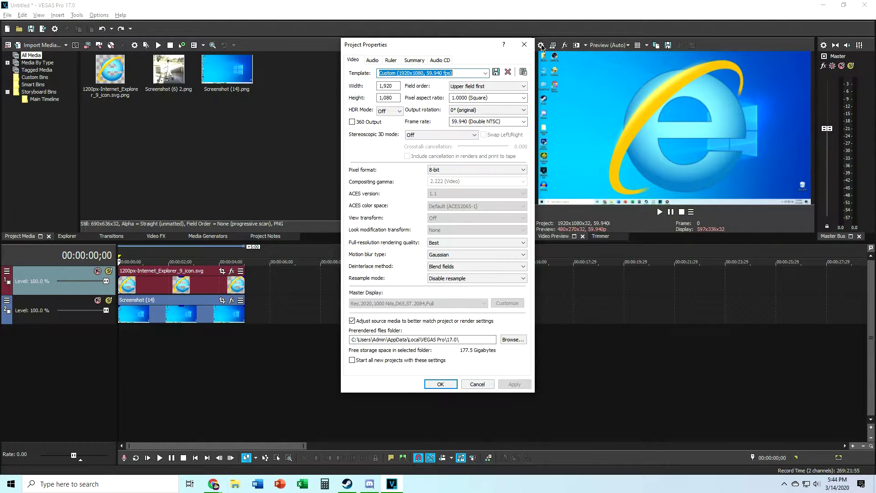
{"action": "left_click", "coordinate": [447, 383]}
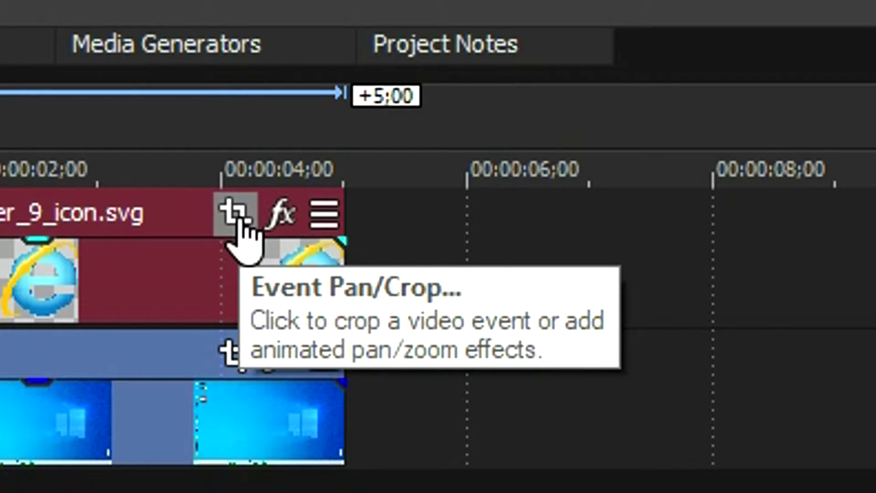
Step: Unlock the icon's pan/crop aspect ratio and set the frame to 1920 by 1080
{"action": "left_click", "coordinate": [235, 214]}
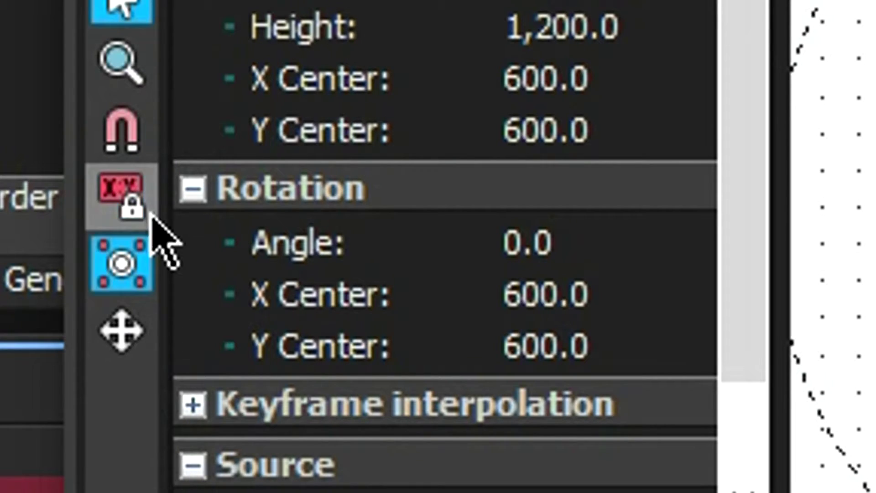
{"action": "left_click", "coordinate": [134, 206]}
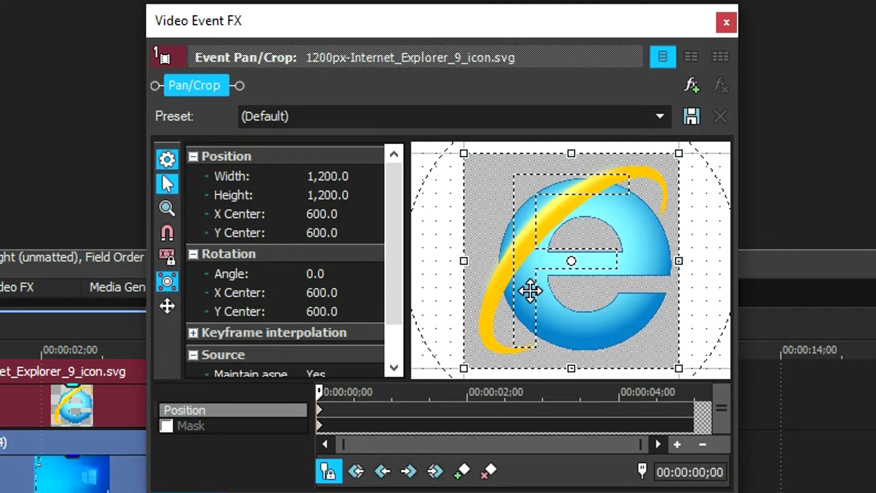
{"action": "left_click", "coordinate": [334, 176]}
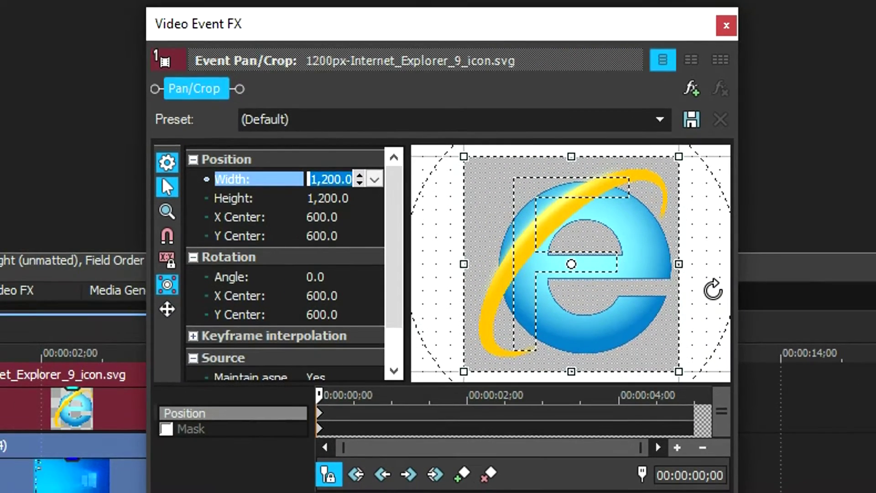
{"action": "type", "text": "1,920"}
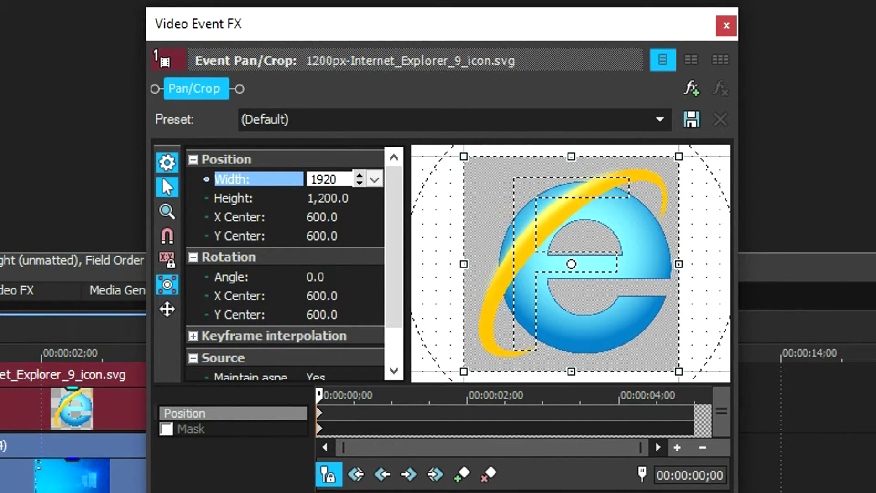
{"action": "key", "text": "Tab"}
{"action": "type", "text": "1080"}
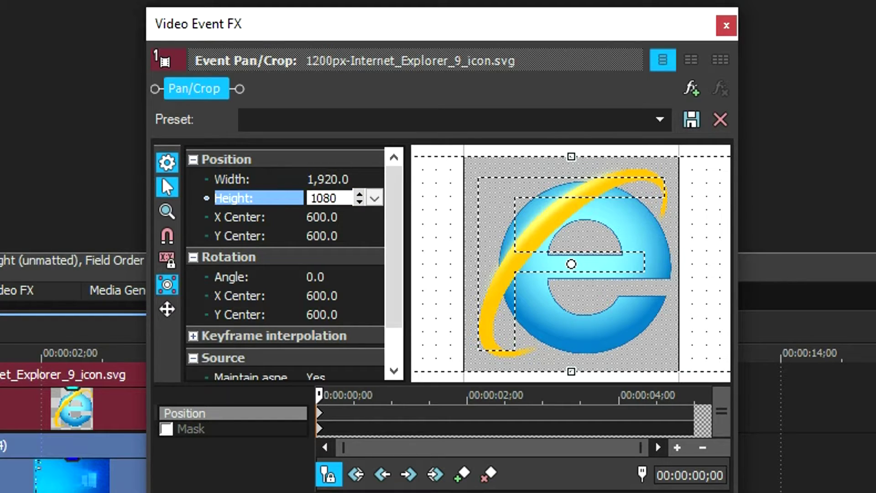
{"action": "key", "text": "Return"}
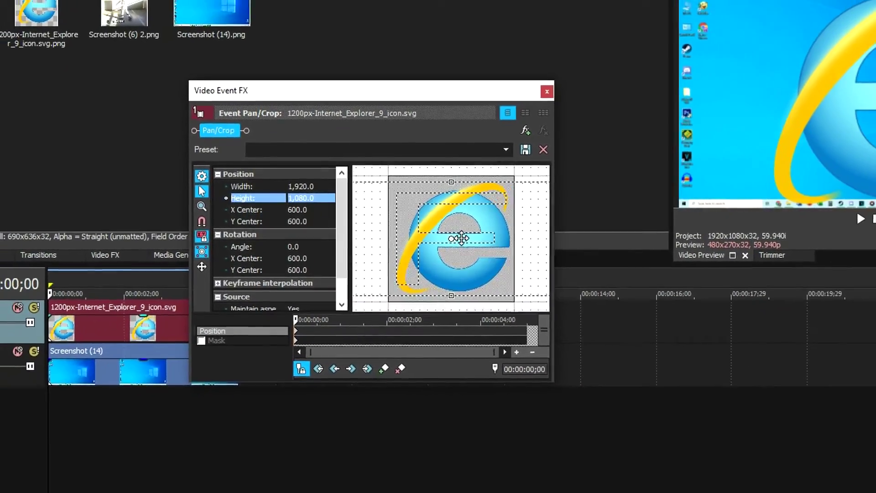
Step: Enlarge the crop box to shrink the icon, place it top-left, and add a later keyframe
{"action": "scroll", "coordinate": [556, 244], "scroll_direction": "down", "scroll_amount": 3}
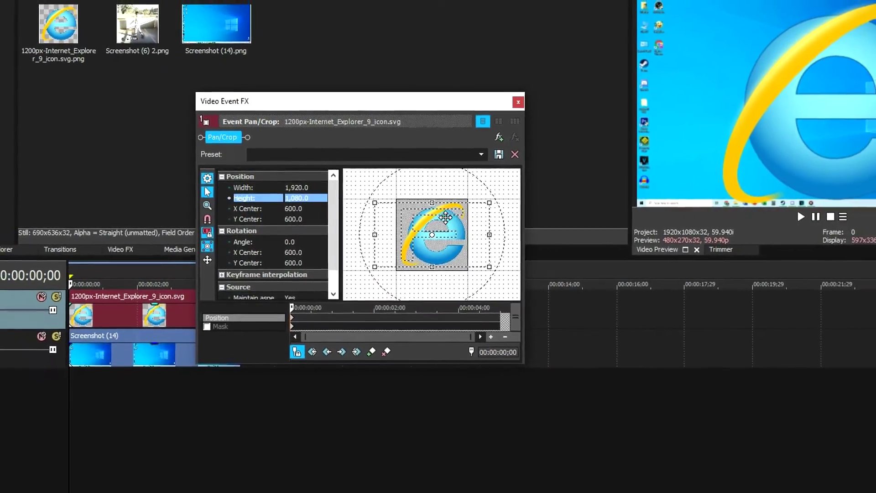
{"action": "scroll", "coordinate": [408, 240], "scroll_direction": "down", "scroll_amount": 2}
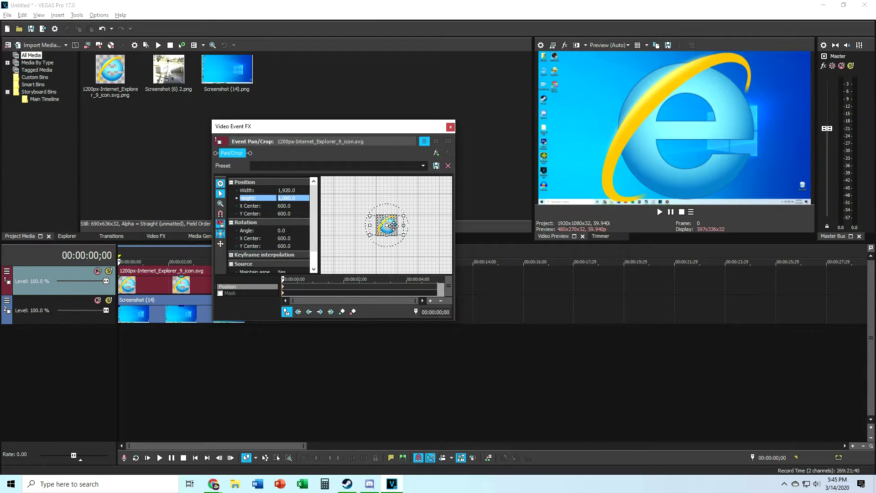
{"action": "left_click_drag", "start_coordinate": [404, 215], "coordinate": [494, 143]}
{"action": "scroll", "coordinate": [383, 222], "scroll_direction": "up", "scroll_amount": 2}
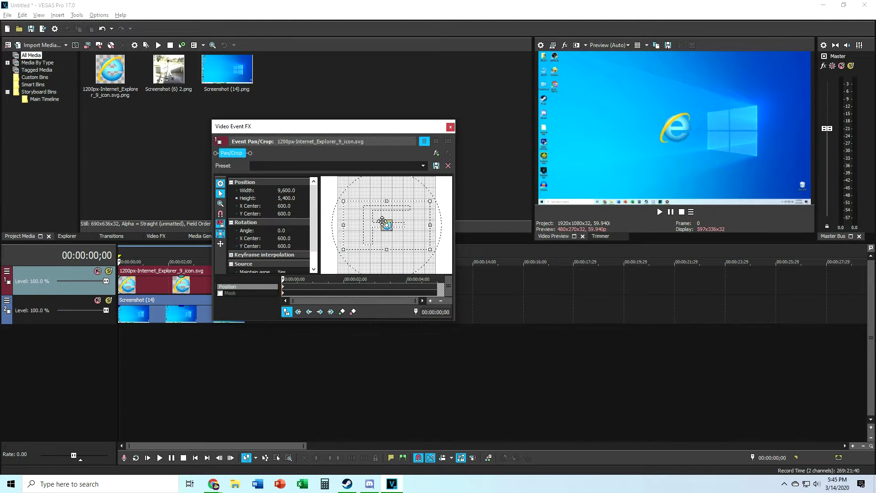
{"action": "left_click_drag", "start_coordinate": [366, 223], "coordinate": [376, 208]}
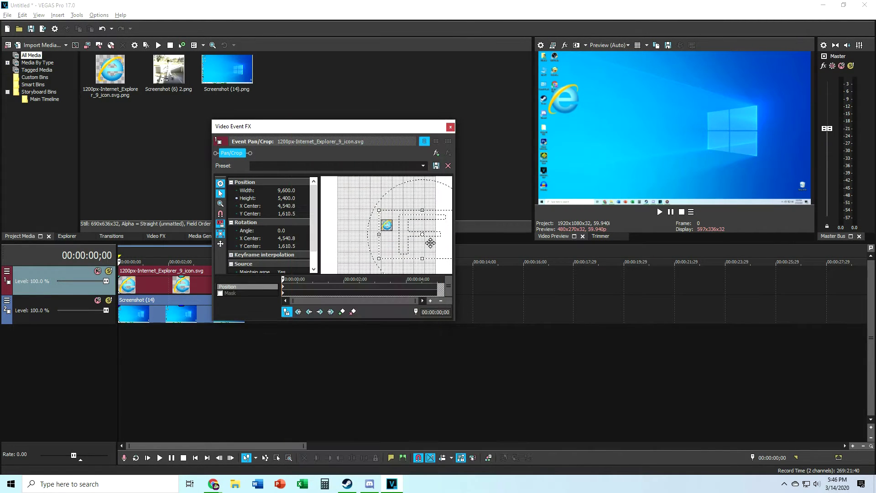
{"action": "mouse_move", "coordinate": [429, 240]}
{"action": "left_mouse_down"}
{"action": "mouse_move", "coordinate": [417, 234]}
{"action": "mouse_move", "coordinate": [430, 239]}
{"action": "left_mouse_up"}
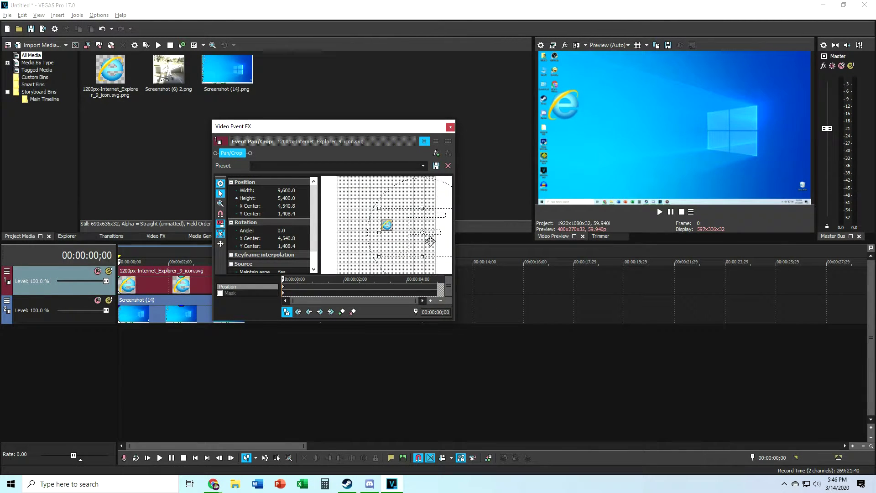
{"action": "left_click_drag", "start_coordinate": [283, 278], "coordinate": [498, 279]}
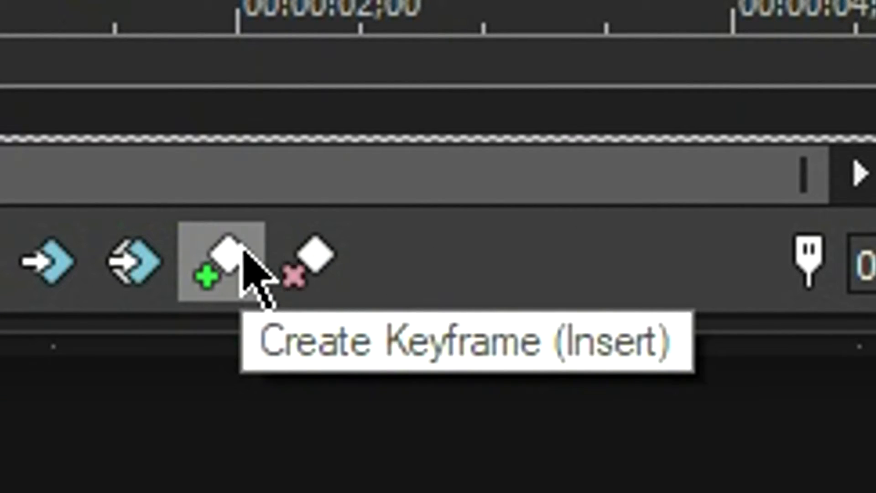
{"action": "left_click", "coordinate": [249, 270]}
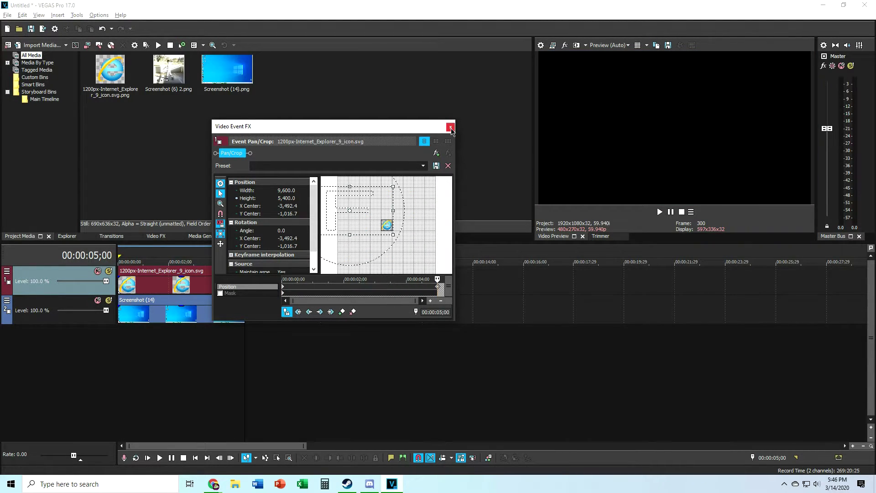
Step: Close Pan/Crop and play the icon animation back from the start
{"action": "left_click", "coordinate": [450, 128]}
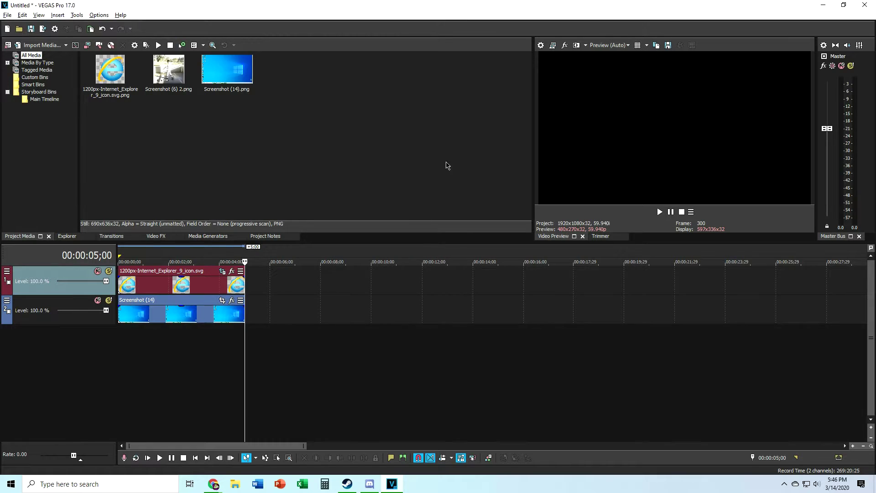
{"action": "left_click", "coordinate": [195, 457]}
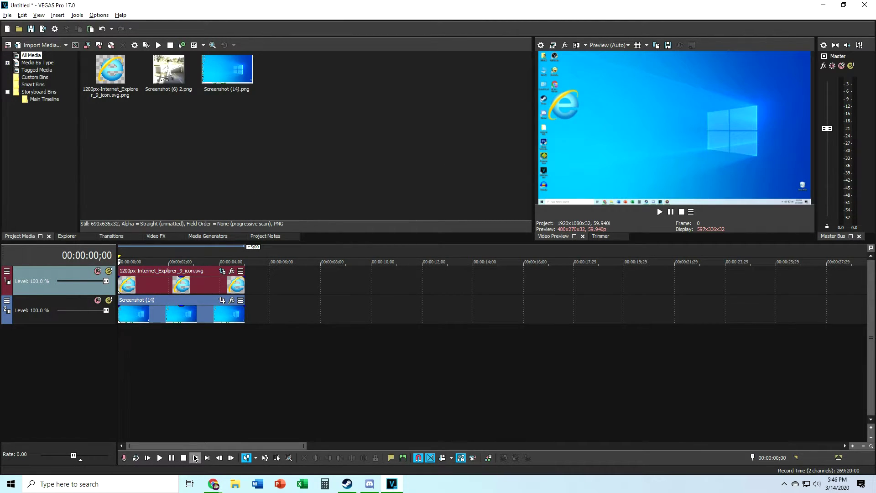
{"action": "left_click", "coordinate": [160, 458]}
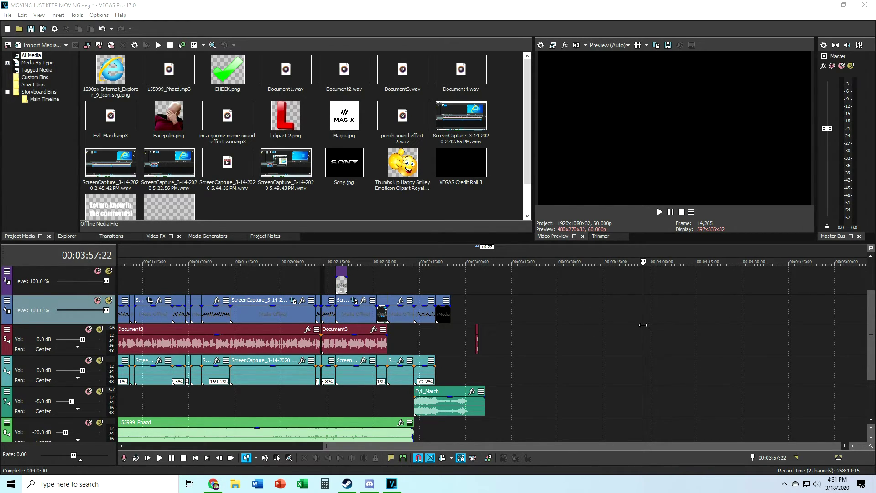
Step: Move the playhead to 00:04:00:00 with Page Down
{"action": "key", "text": "Page_Down"}
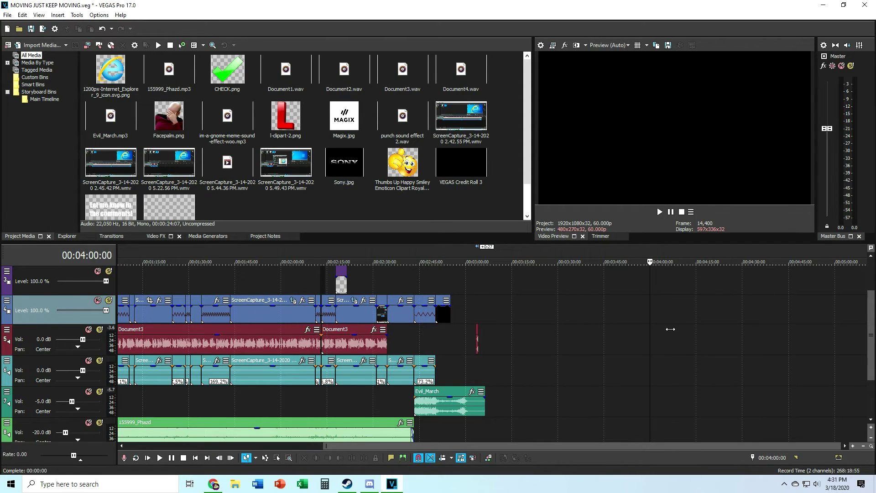